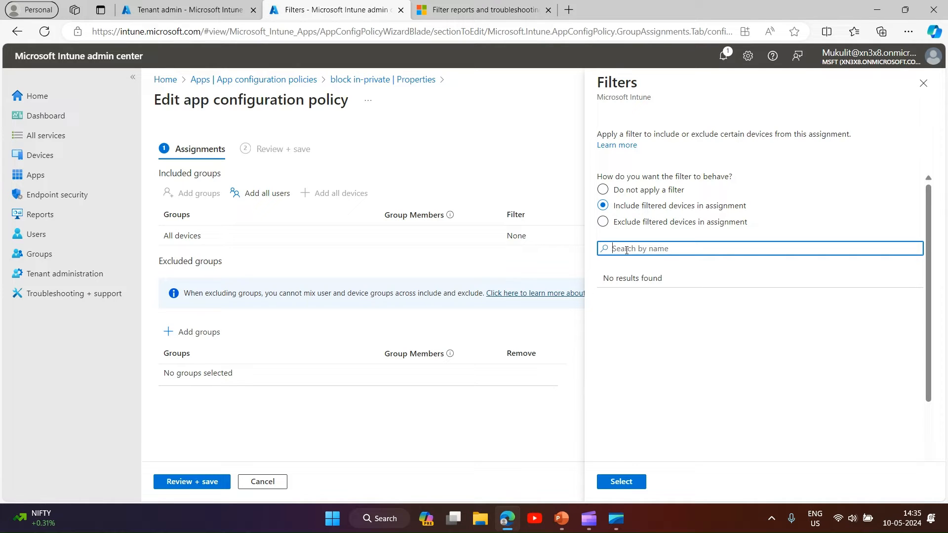
- Close the filter pane and discard its unsaved edits
click(924, 83)
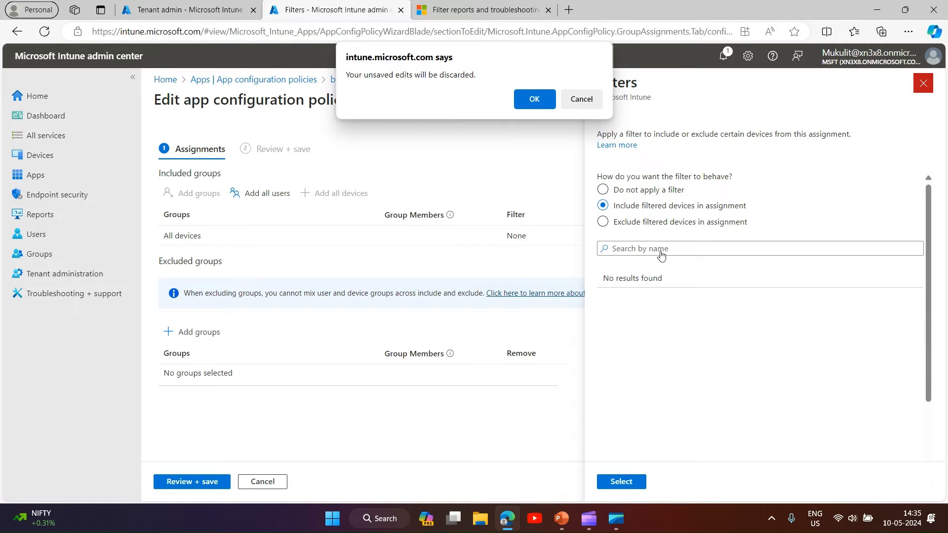
click(543, 101)
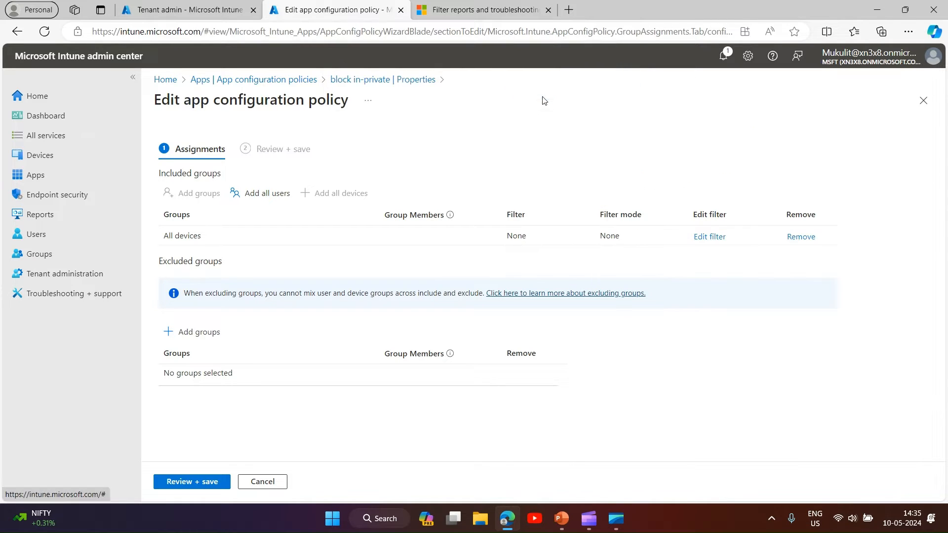
- Open the sleep Windows configuration profile's assignments and re-add All devices in place of the filtered group
click(40, 161)
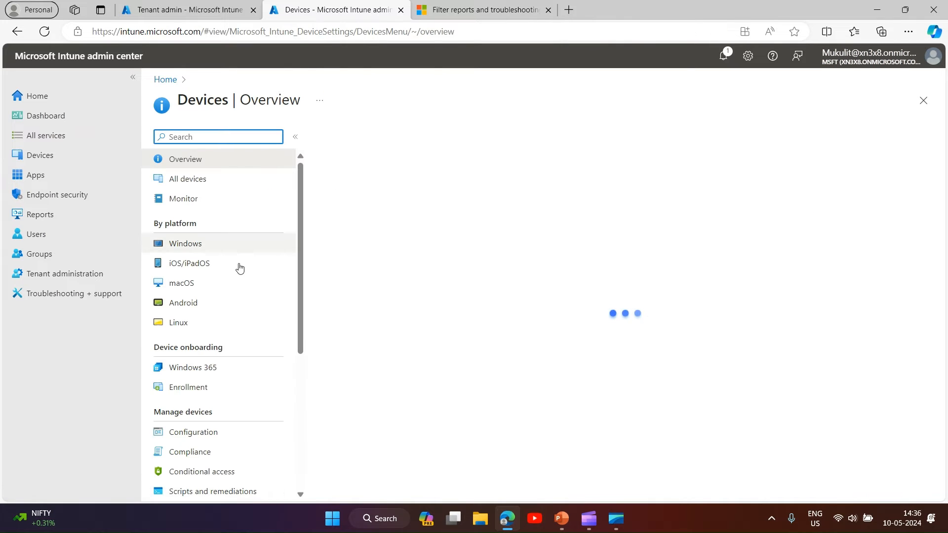
click(192, 244)
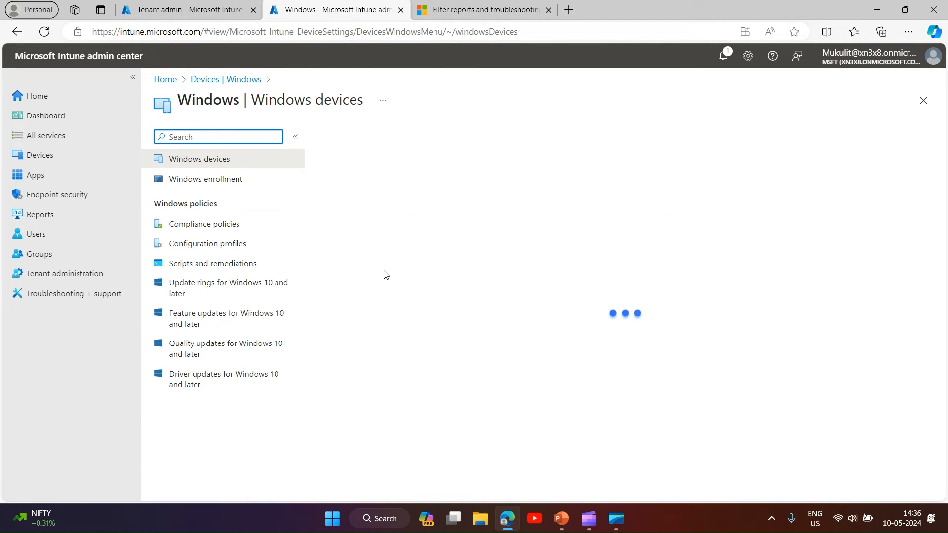
click(218, 244)
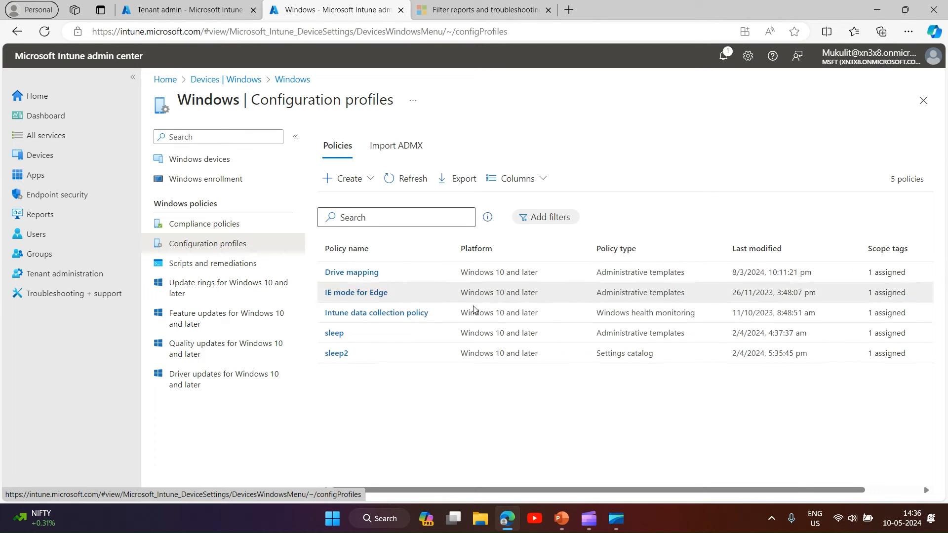
click(334, 334)
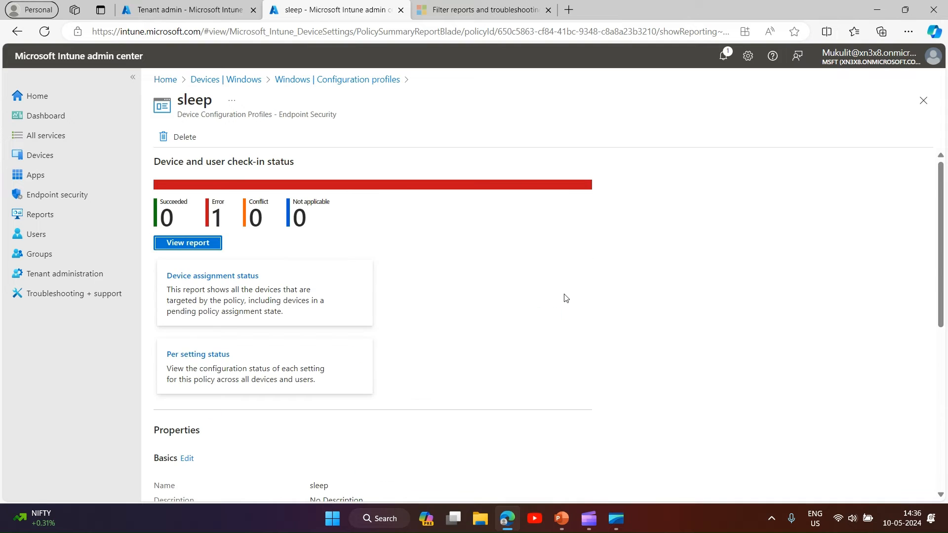
scroll(386, 363, down, 5)
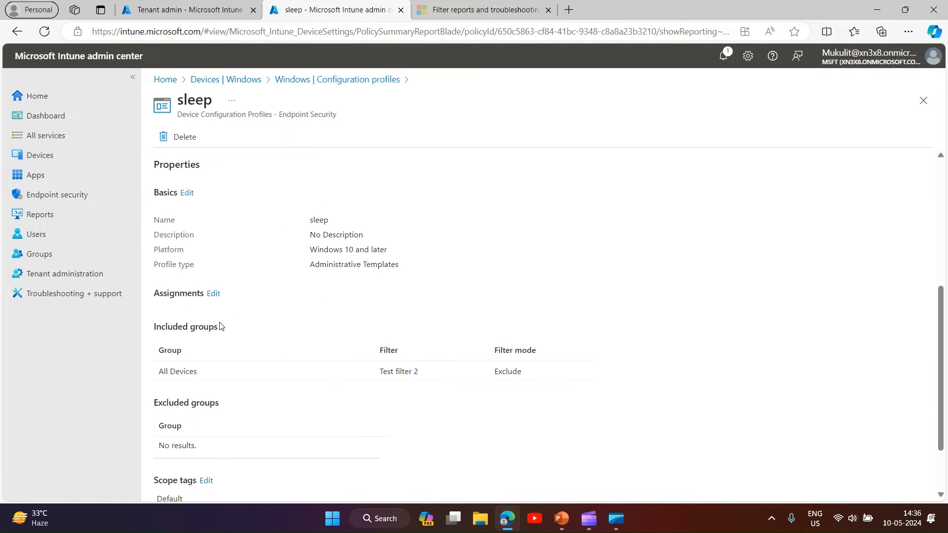
click(213, 294)
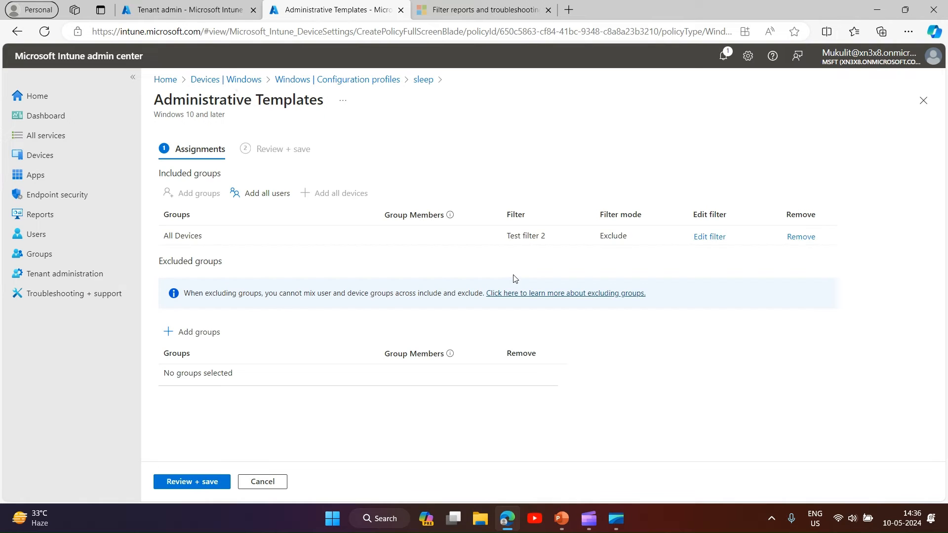
click(801, 236)
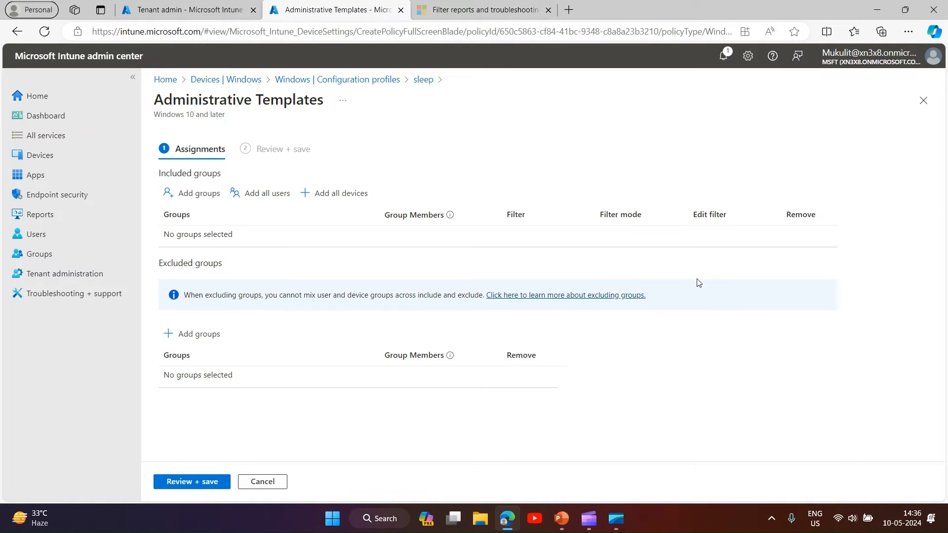
click(335, 197)
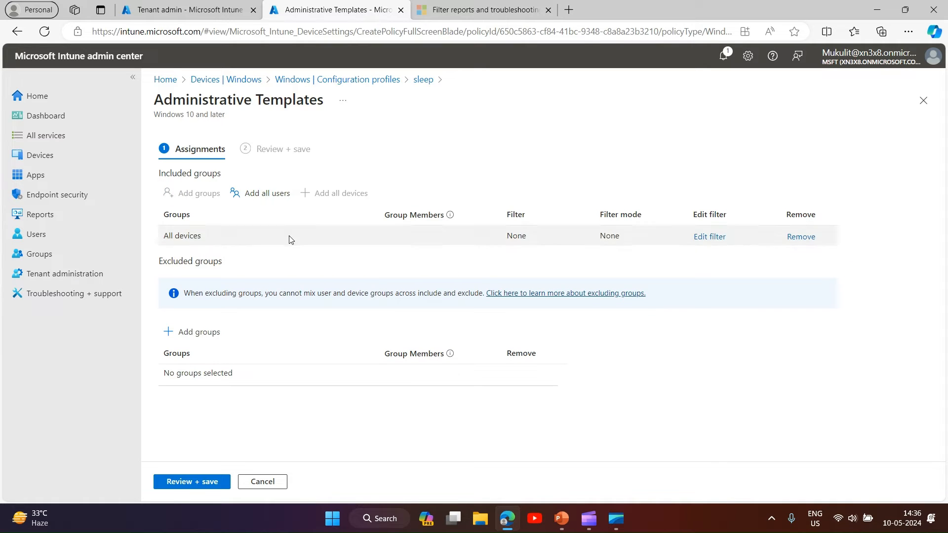
- Edit the All devices assignment's filter and choose to include filtered devices
click(714, 237)
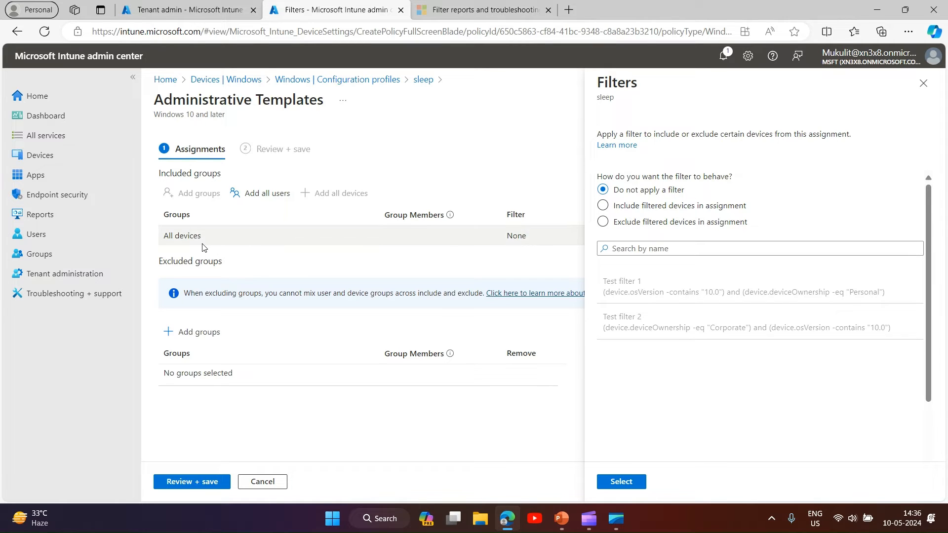
click(602, 207)
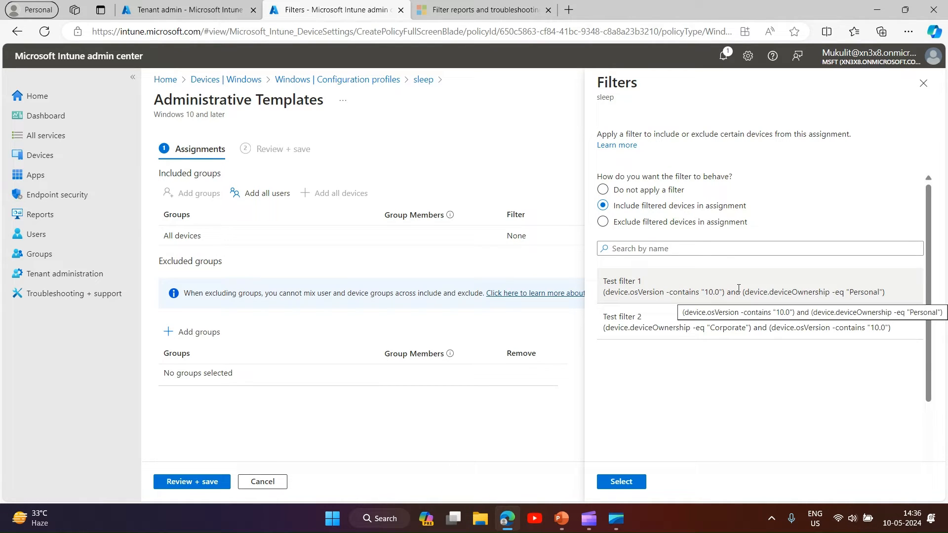
- Review the example scenario slide in the presentation and return to the browser
click(563, 519)
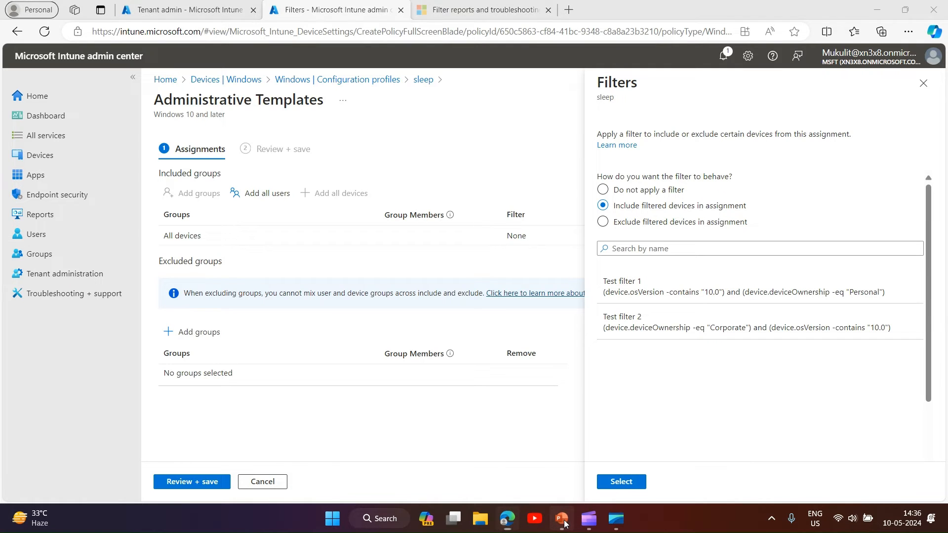
click(75, 237)
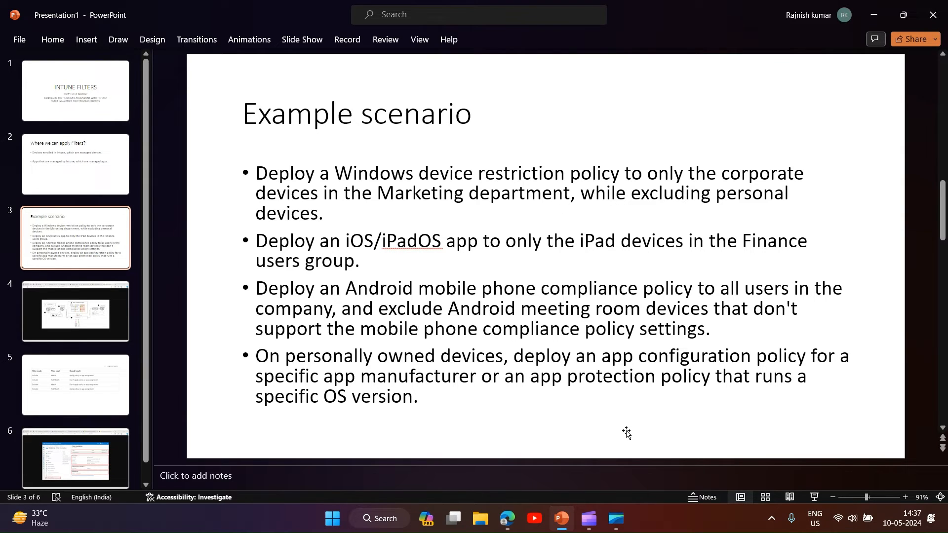
click(512, 525)
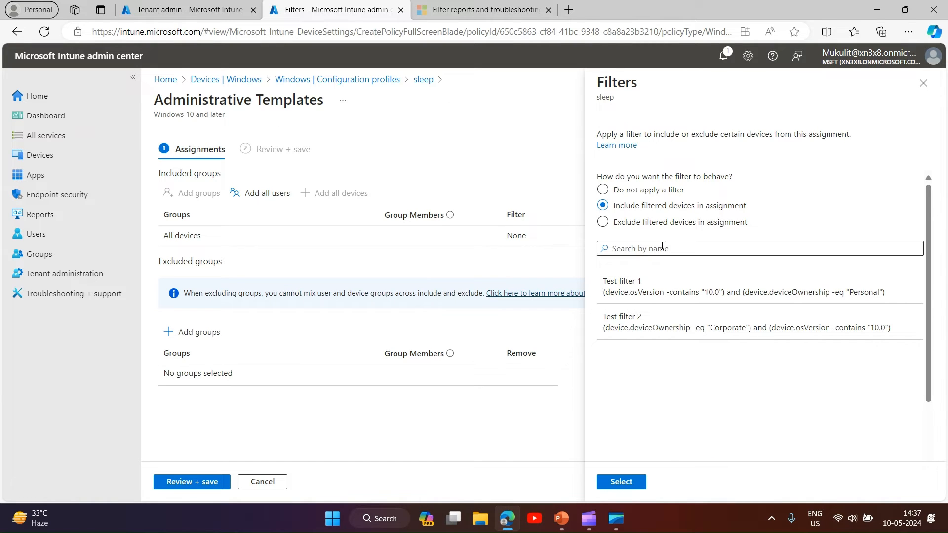
- Select Test filter 1 for the All devices assignment
click(636, 283)
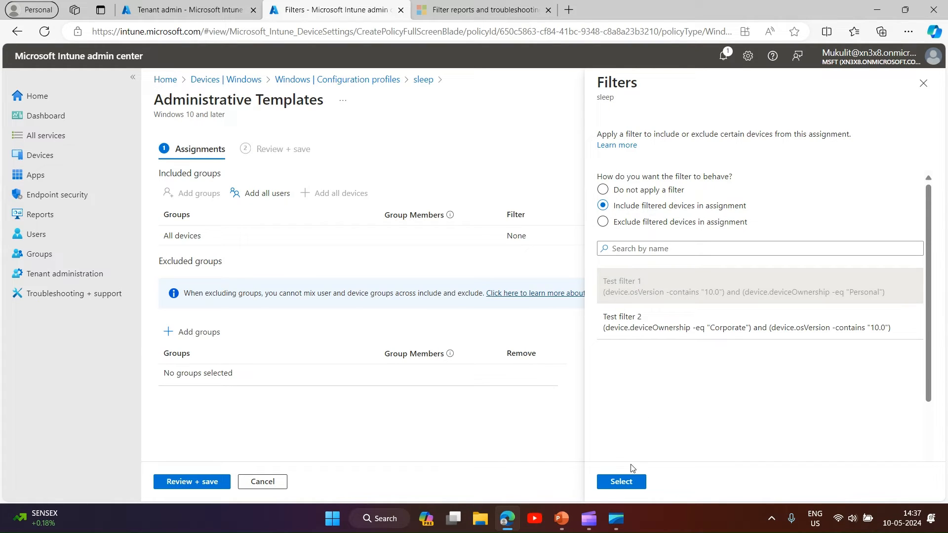
click(621, 482)
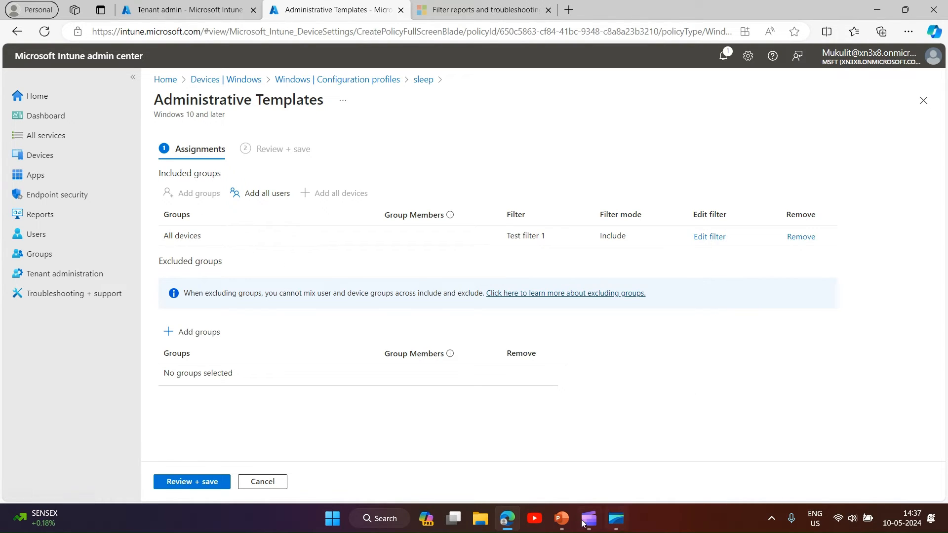
- Review the filter mode results table slide in the presentation and return to the browser
click(562, 519)
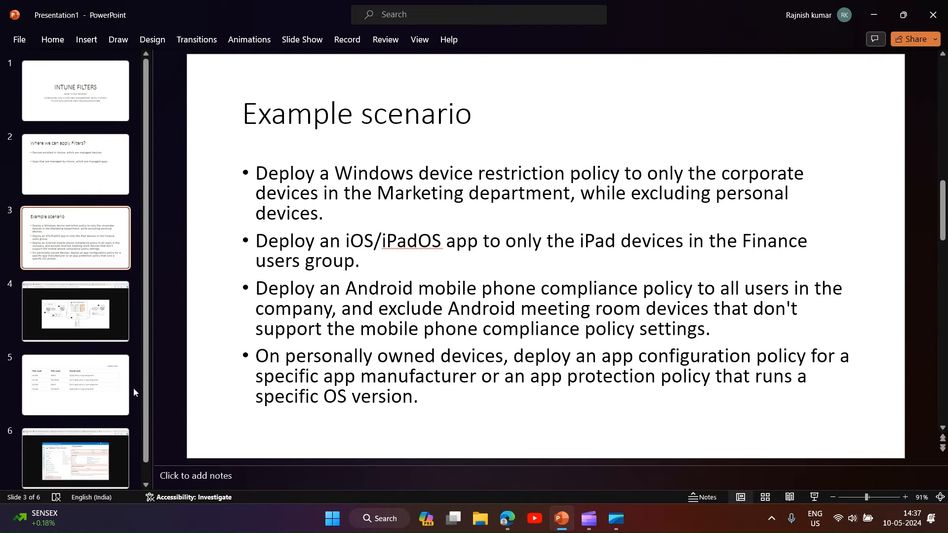
click(97, 393)
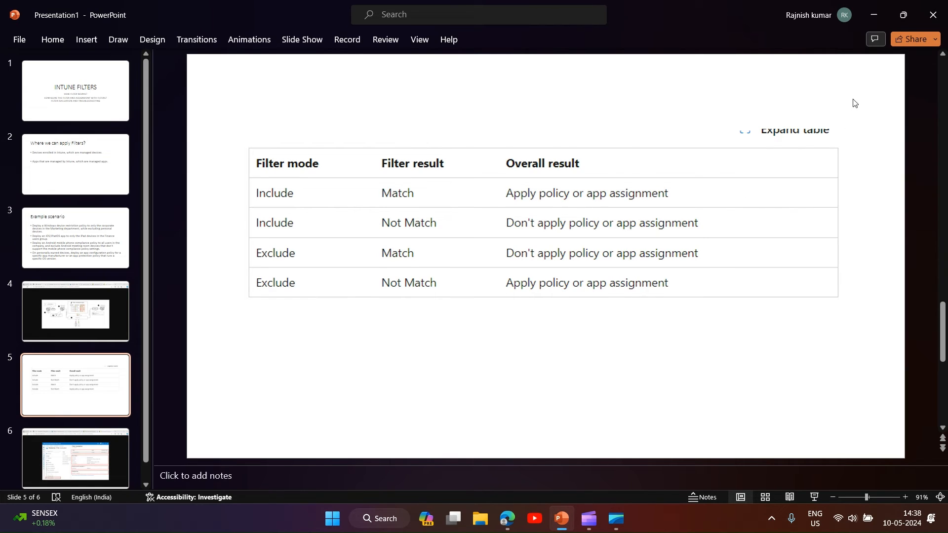
click(516, 525)
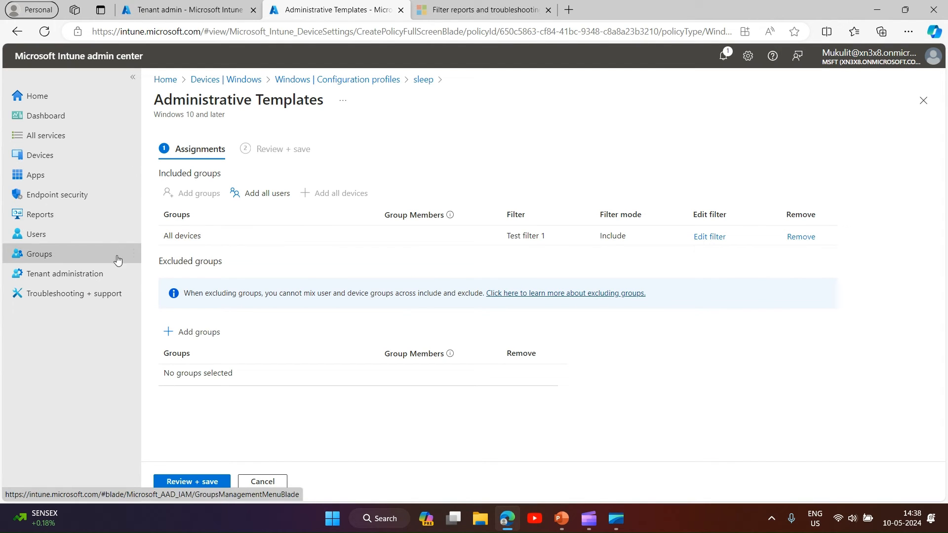
- Create a new managed devices filter named test filter 3 for Windows 10 and later and continue to its rules
click(83, 275)
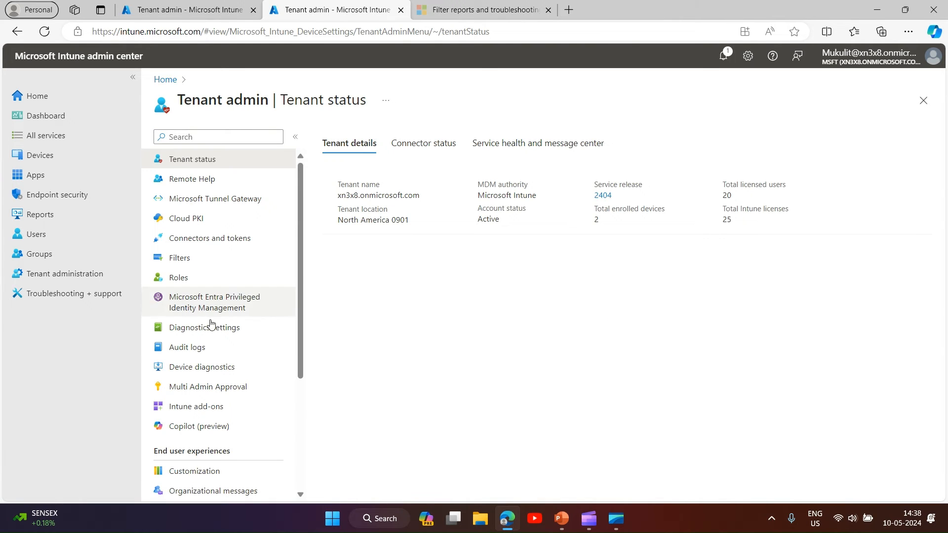
click(187, 257)
click(362, 142)
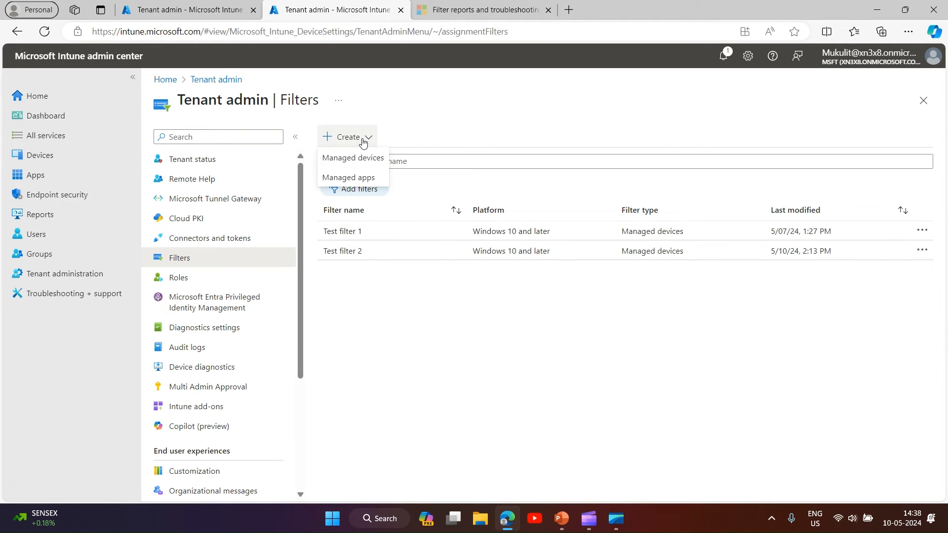
click(364, 159)
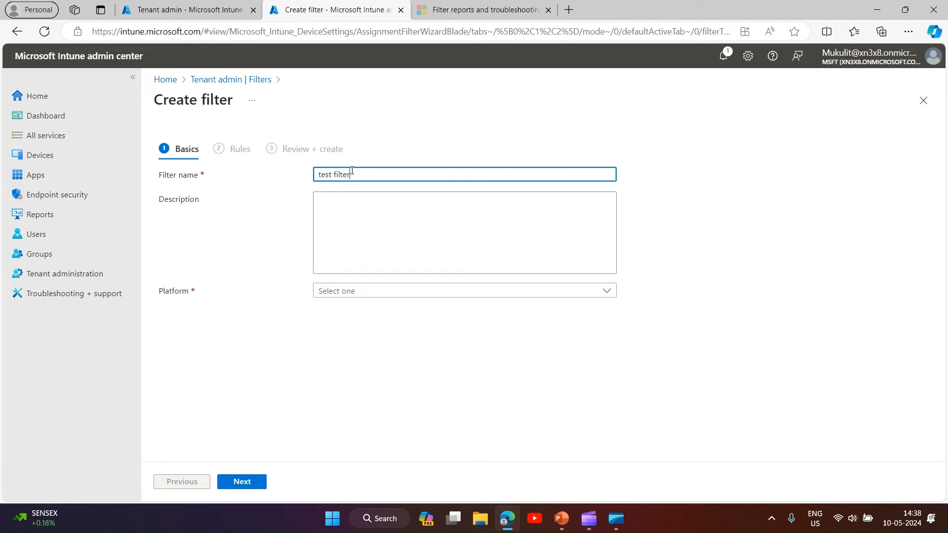
click(378, 296)
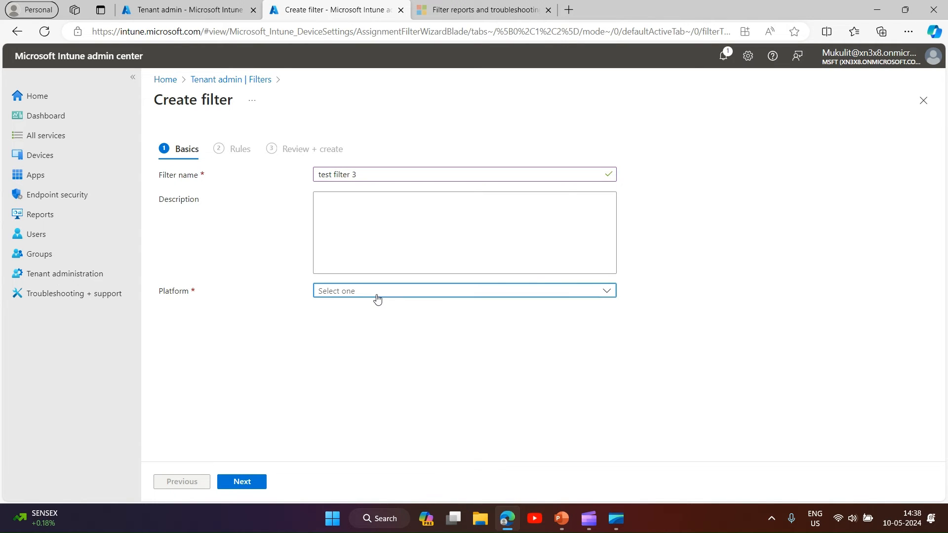
click(387, 328)
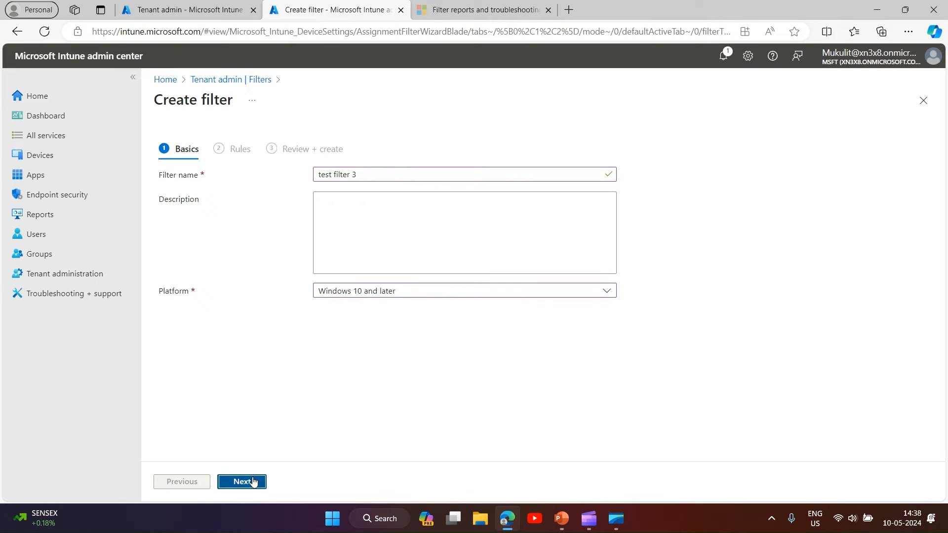
click(246, 481)
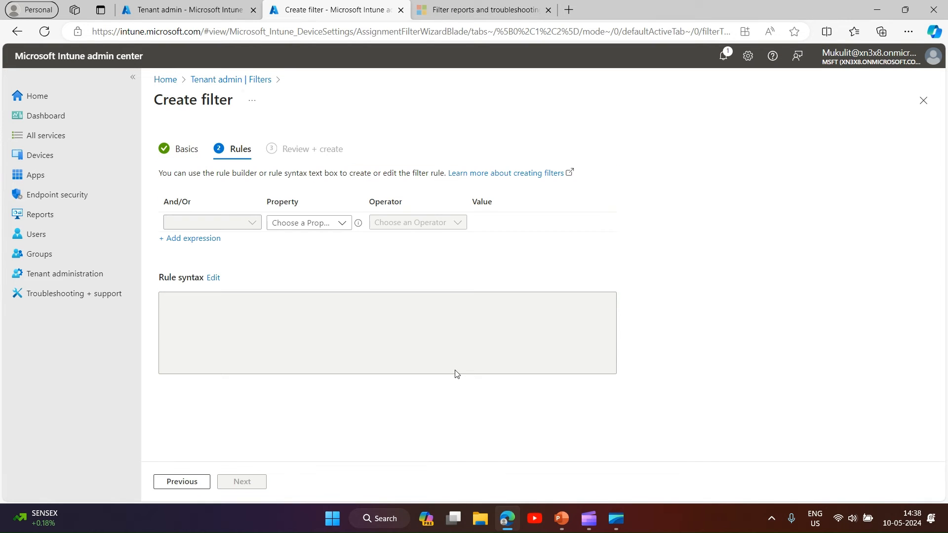
click(342, 223)
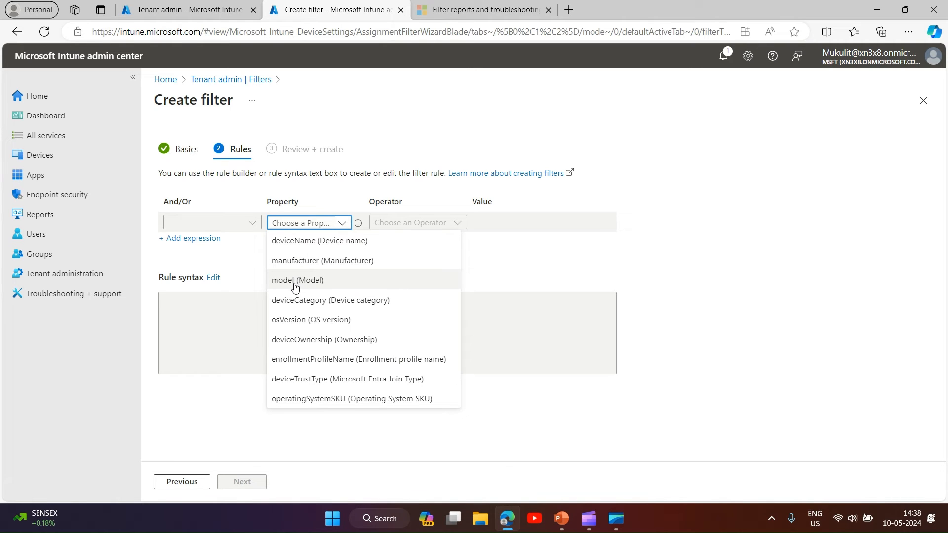
- Review the example scenario slide, highlighting the Android meeting room devices and iOS wording, then return to the browser
click(550, 518)
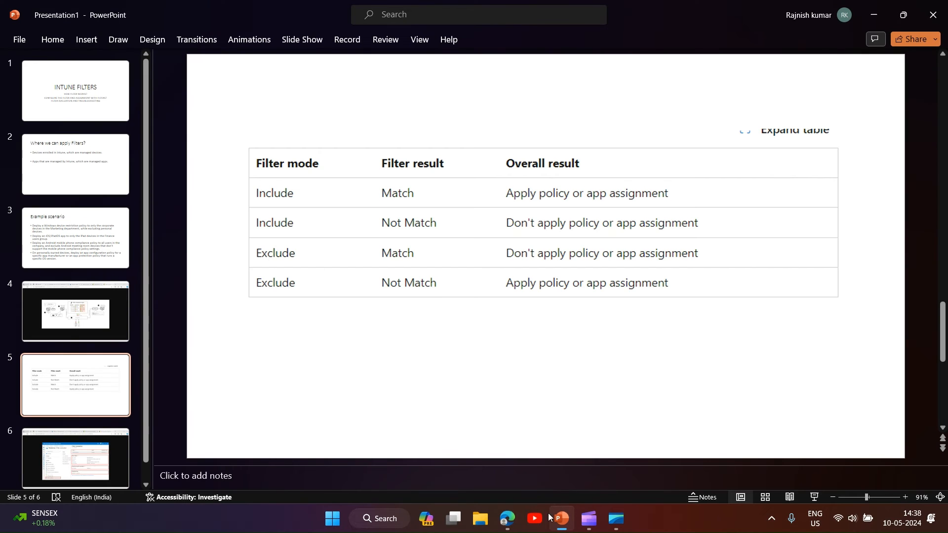
click(50, 265)
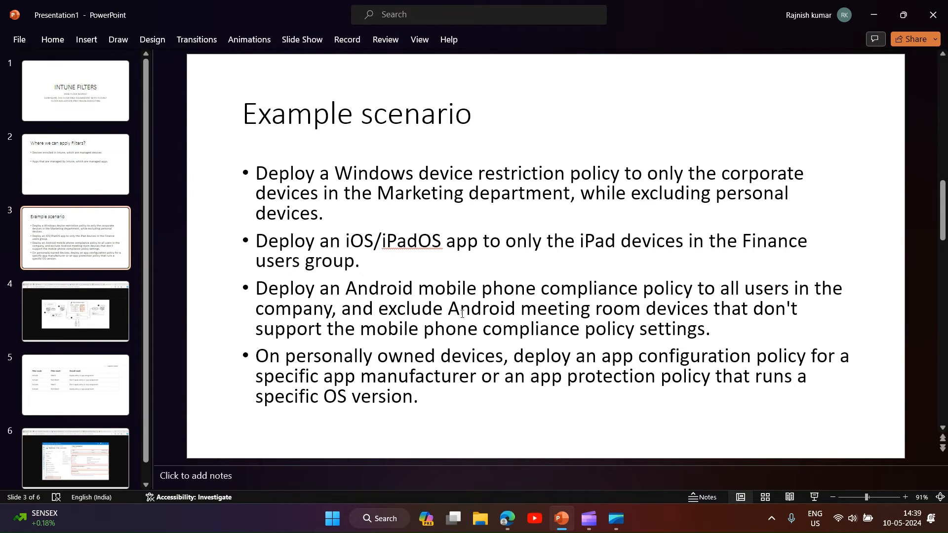
drag(462, 313, 686, 311)
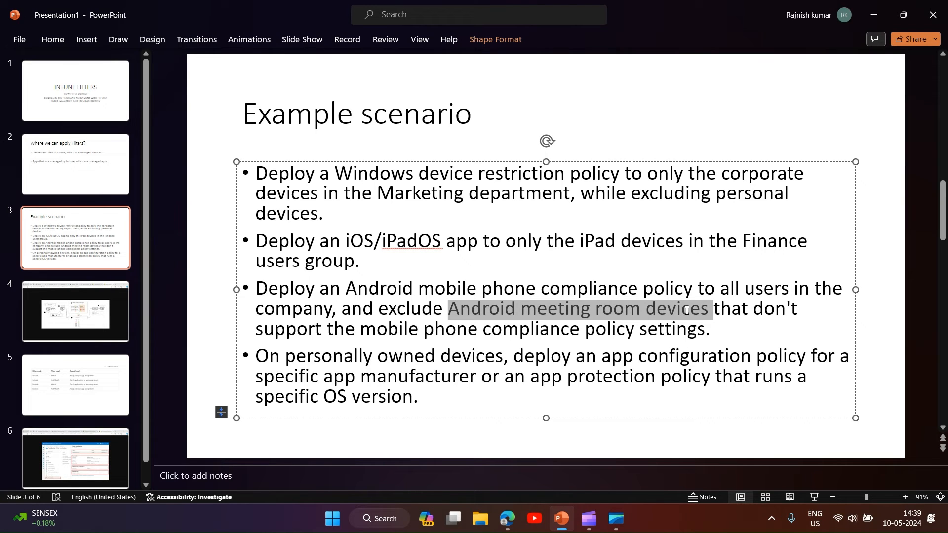
double_click(373, 242)
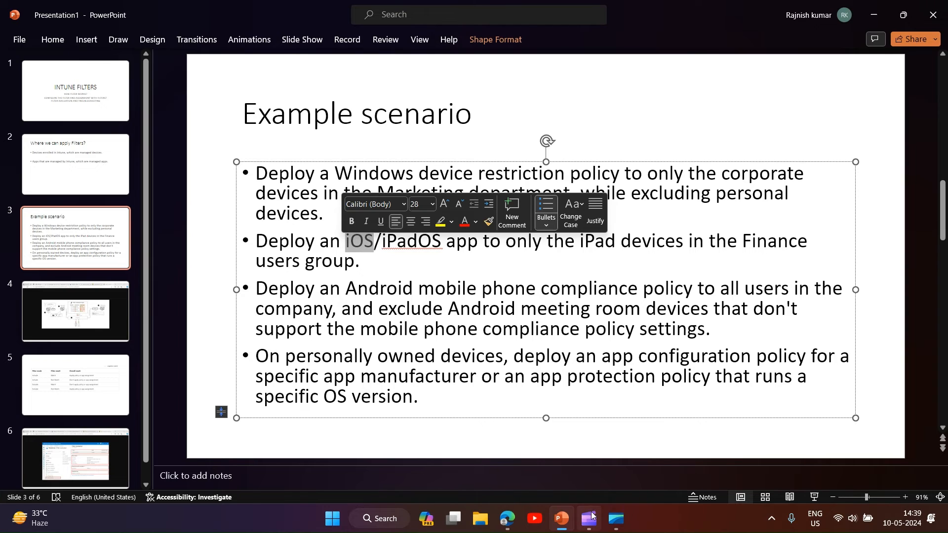
click(509, 524)
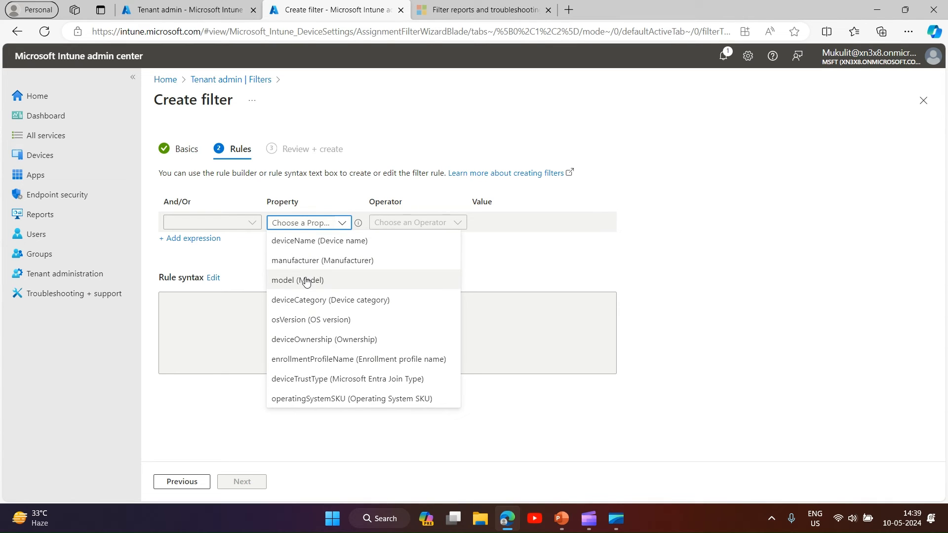
- Add the filter rule deviceOwnership Equals Corporate
click(306, 340)
click(455, 223)
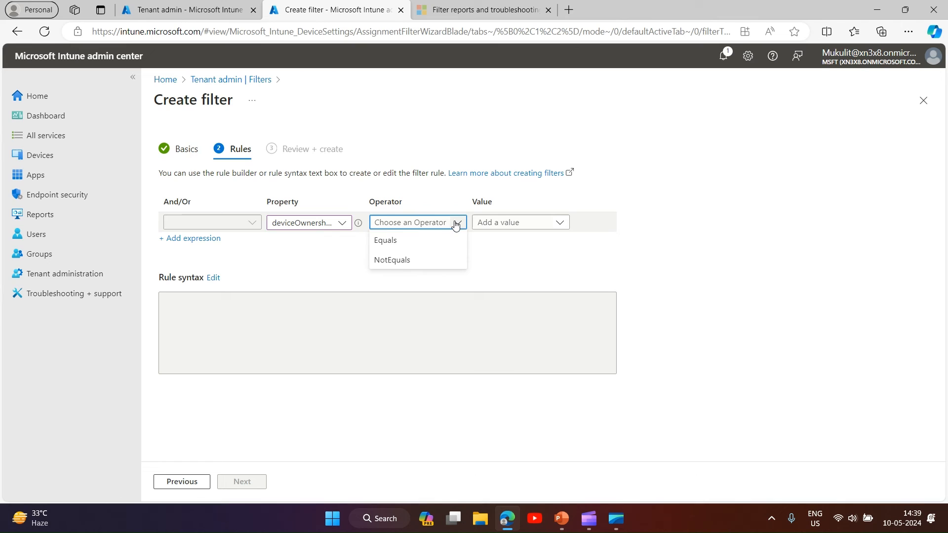
click(408, 242)
click(548, 227)
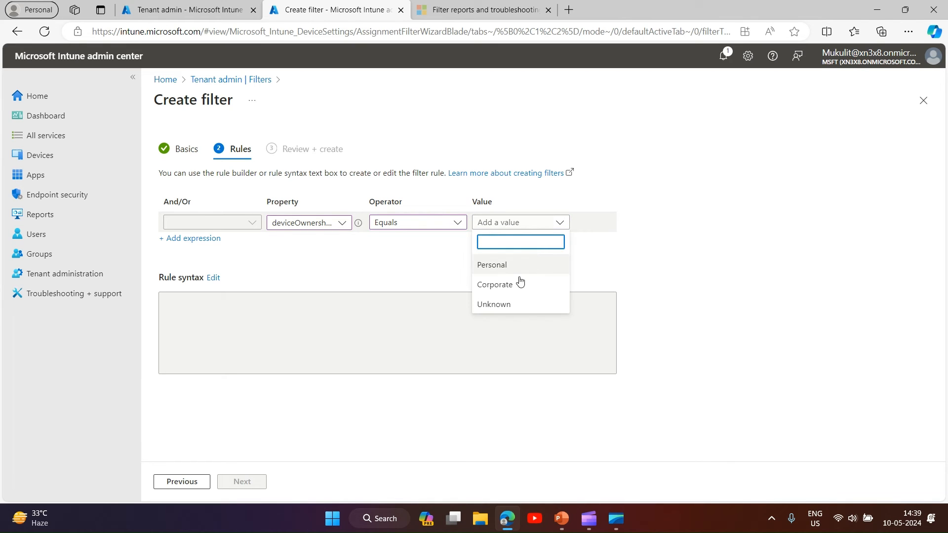
click(516, 292)
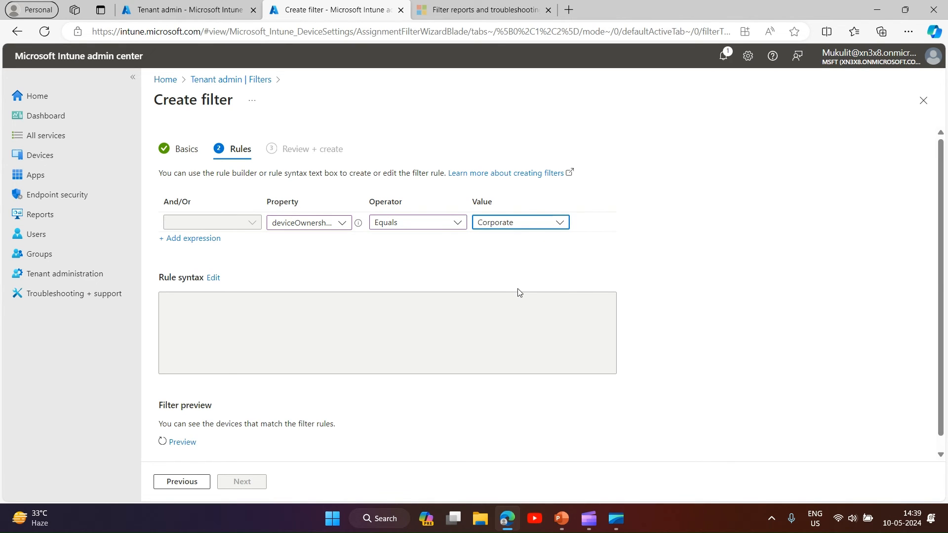
- Add a second filter rule expression: And manufacturer Contains Dell
click(215, 241)
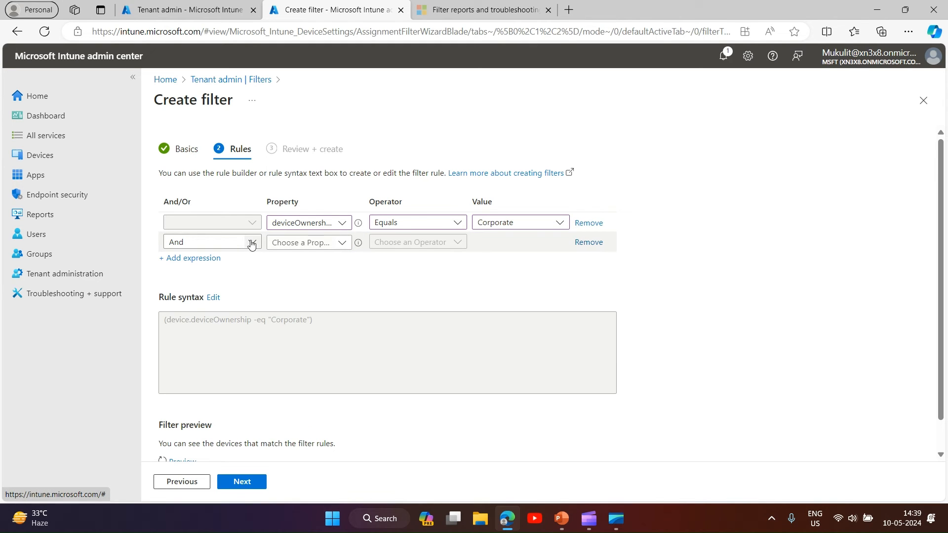
click(345, 251)
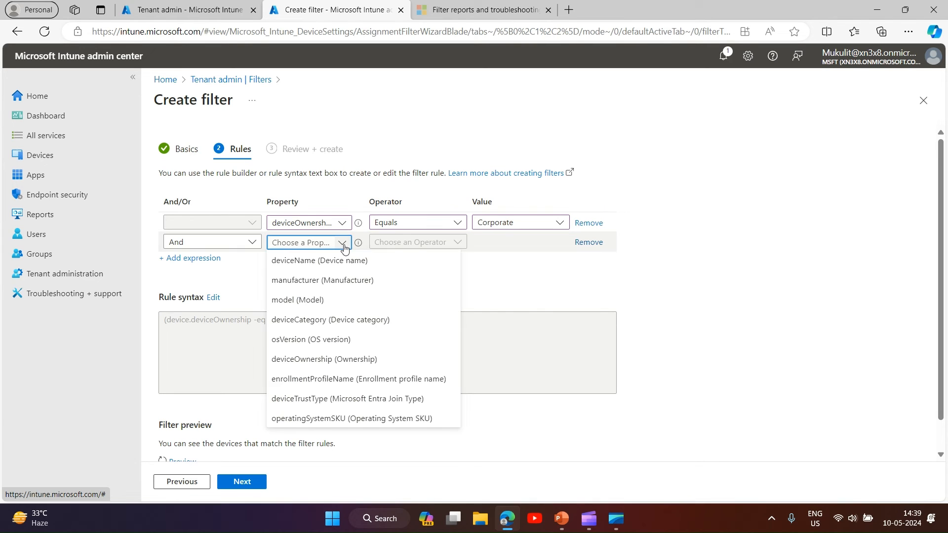
click(331, 284)
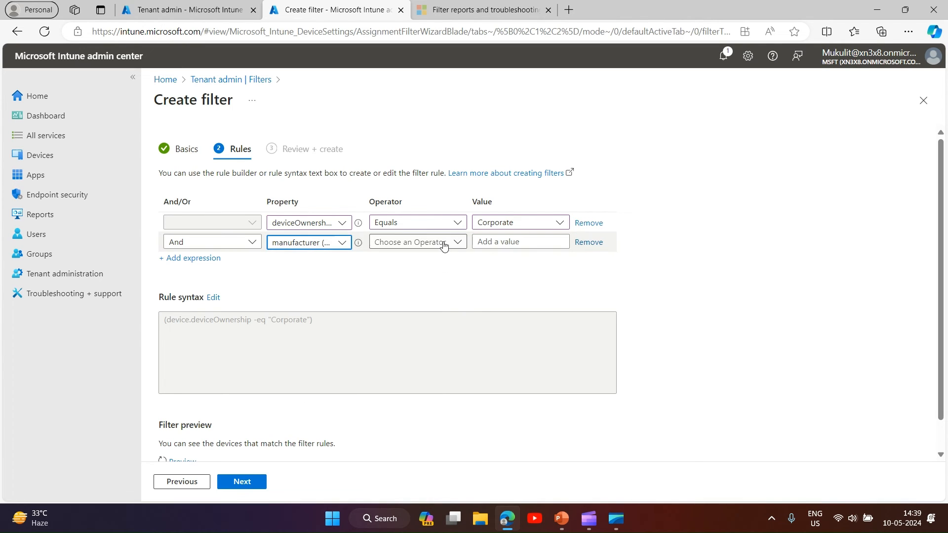
click(451, 242)
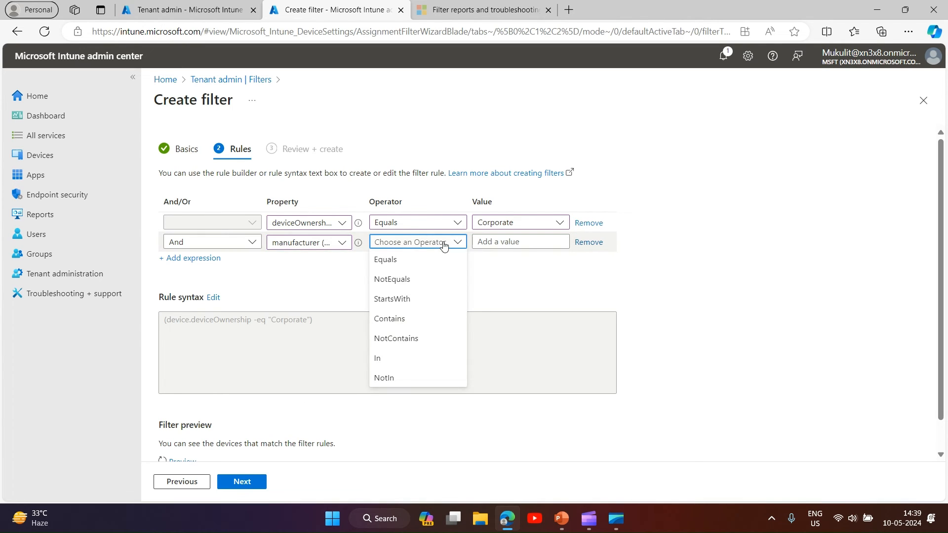
click(407, 321)
click(503, 242)
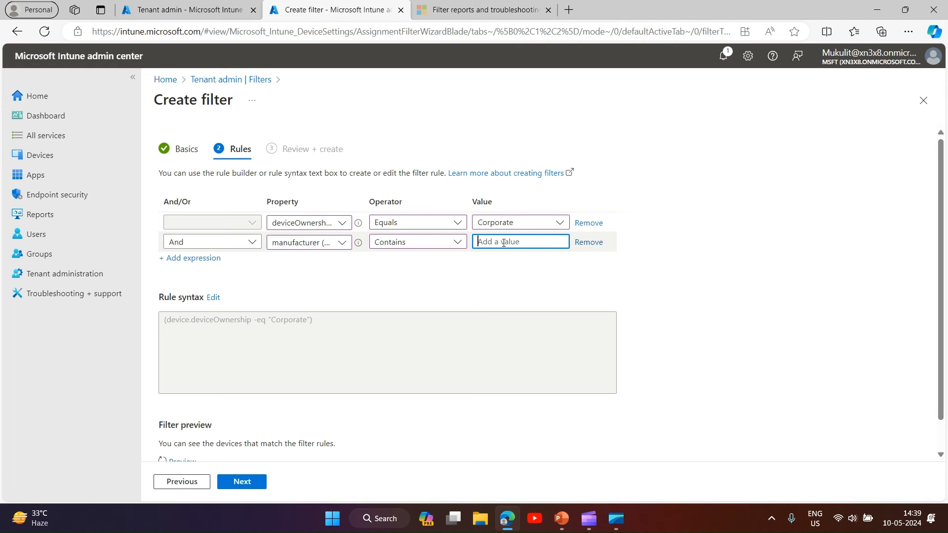
text(Dell)
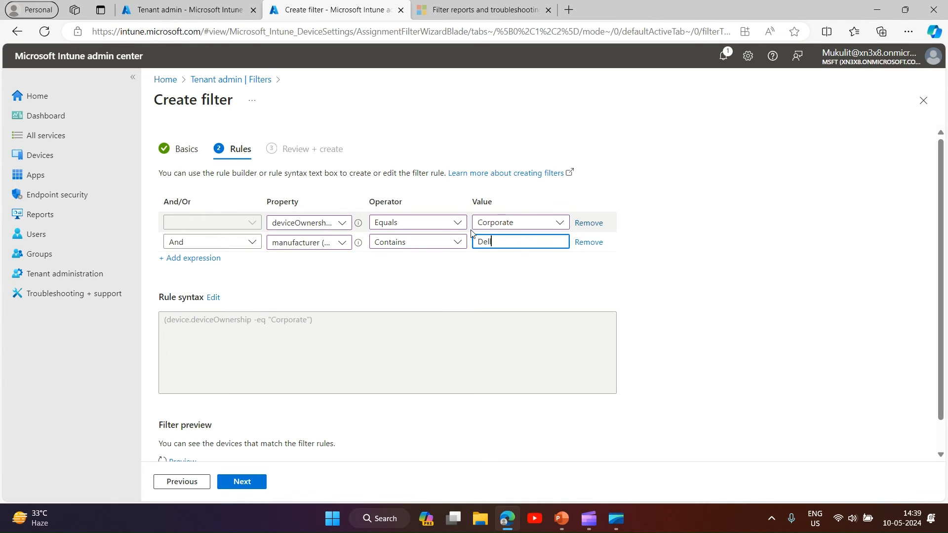
- Proceed to the review summary and create the test filter 3 filter
click(247, 485)
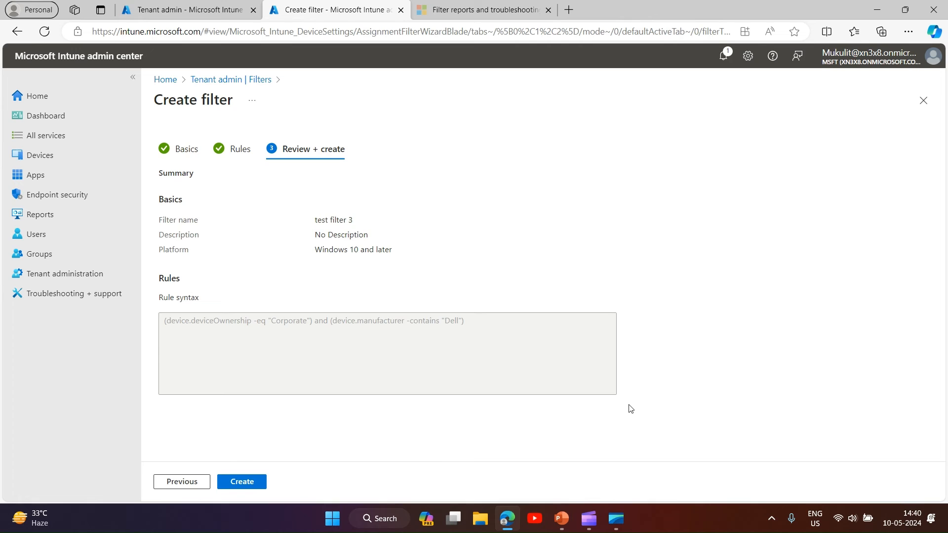
click(246, 481)
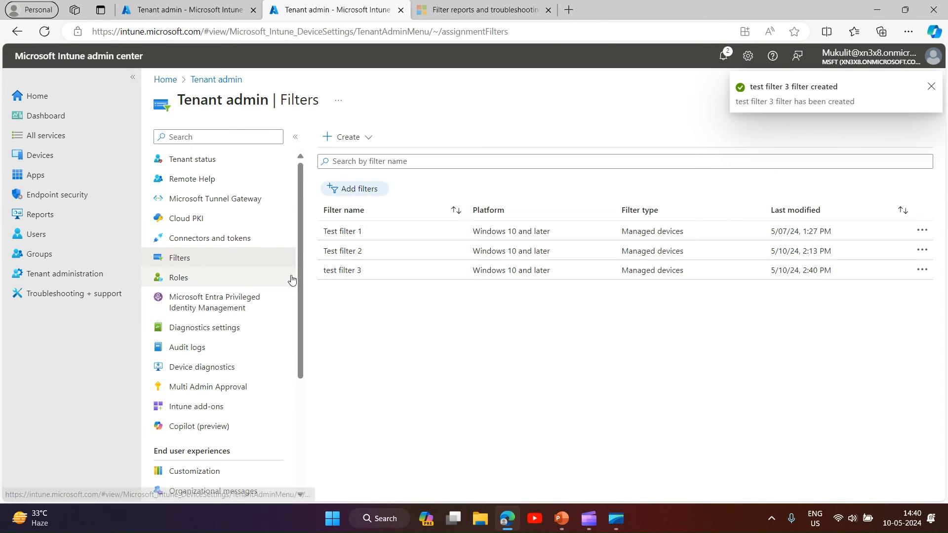
scroll(300, 263, down, 3)
scroll(300, 264, up, 3)
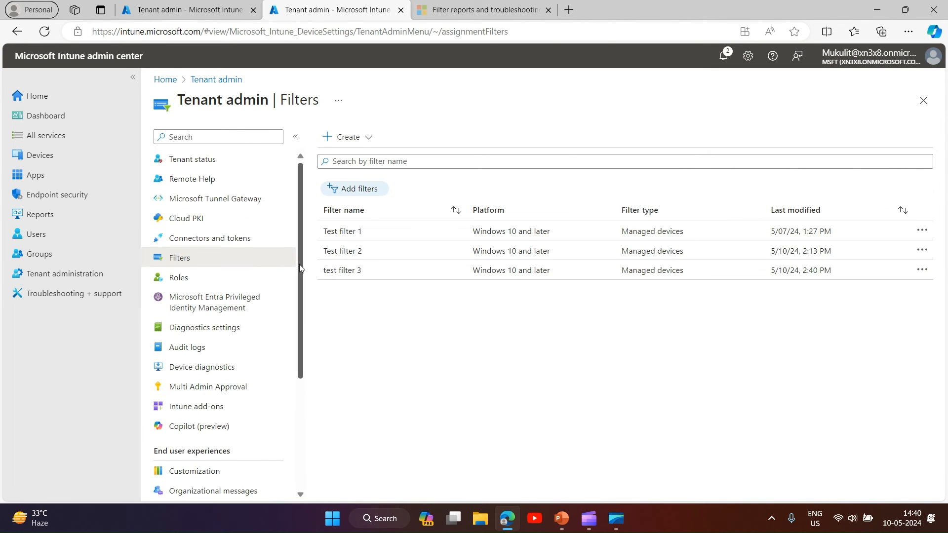
- Open Test filter 2 and examine its associated assignments and filter mode
click(350, 252)
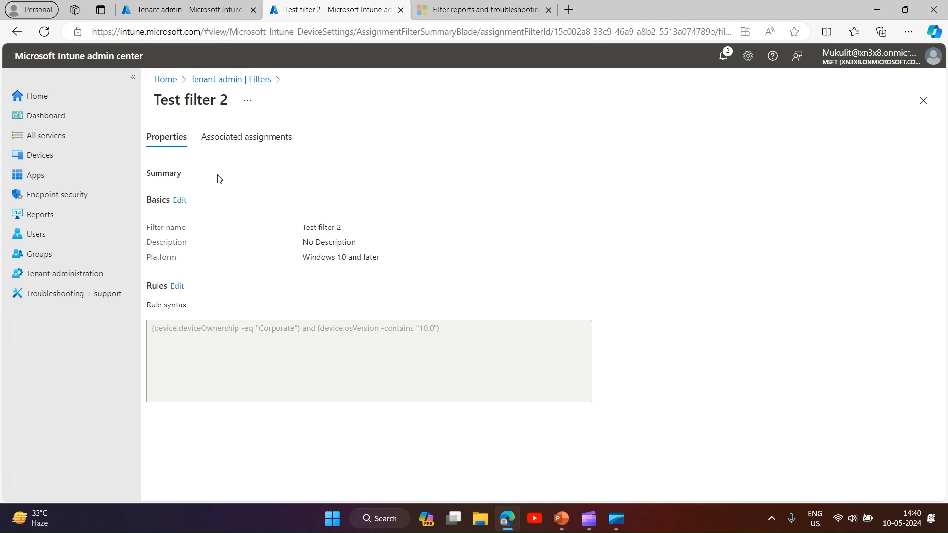
click(259, 141)
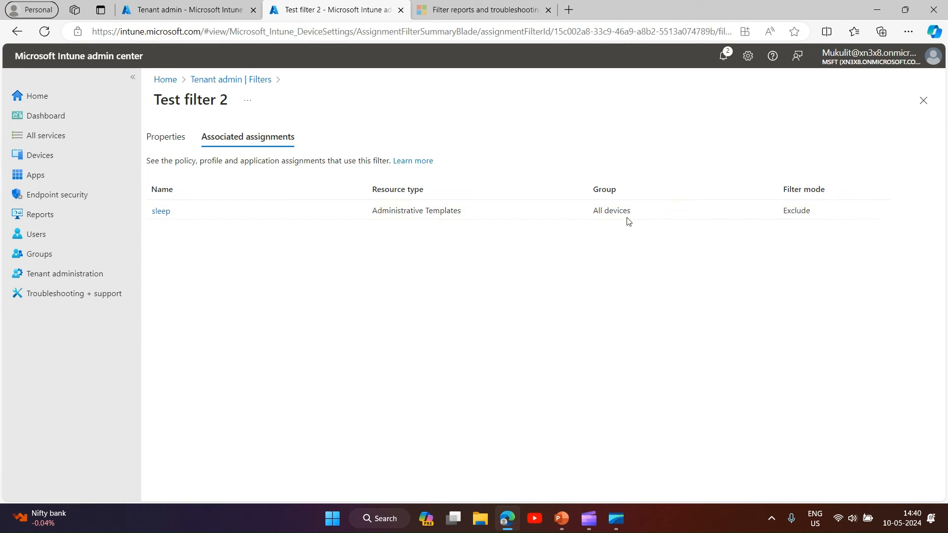
double_click(796, 211)
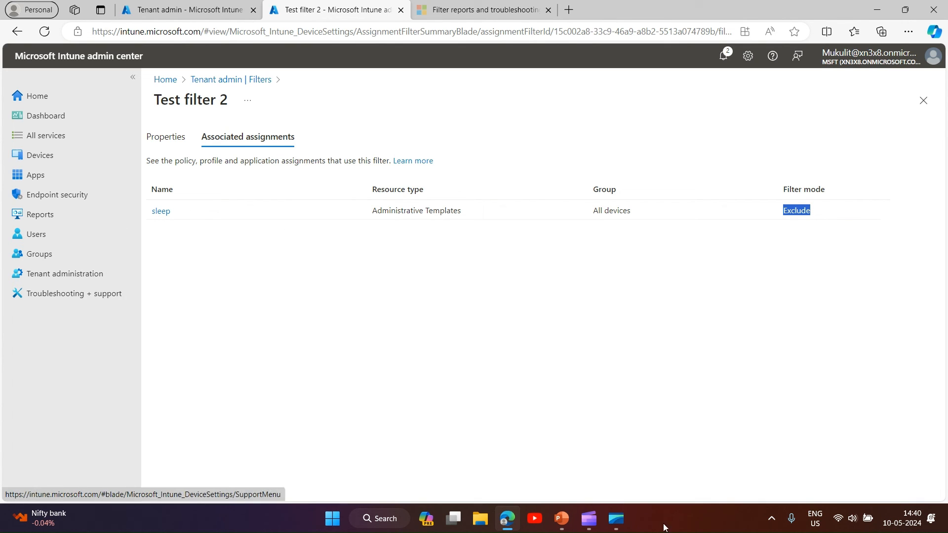
- Review the filter evaluation screenshot slide in the presentation and return to the browser
click(562, 520)
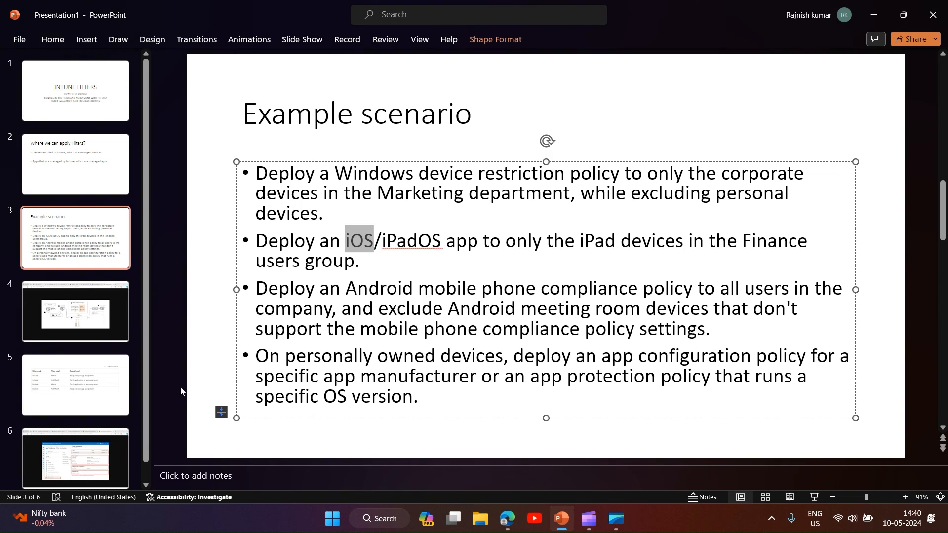
click(71, 444)
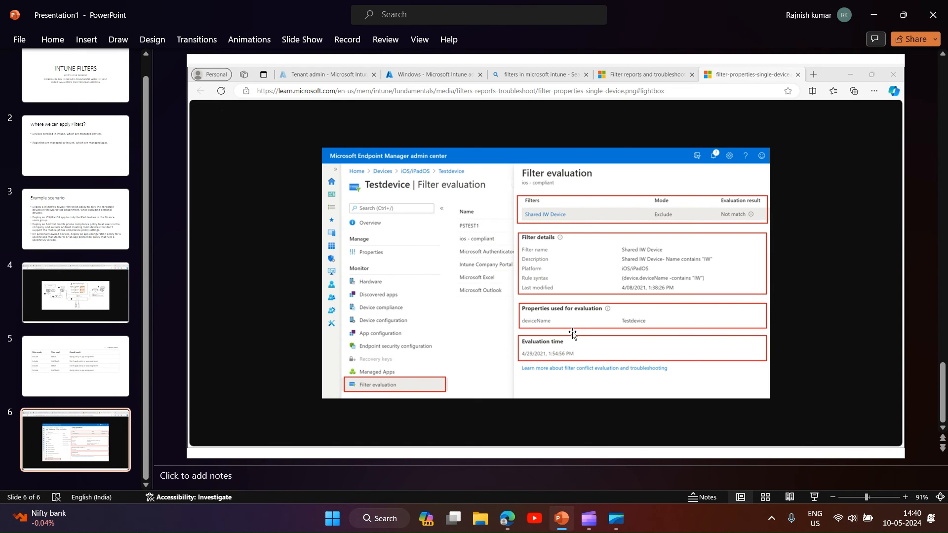
click(874, 15)
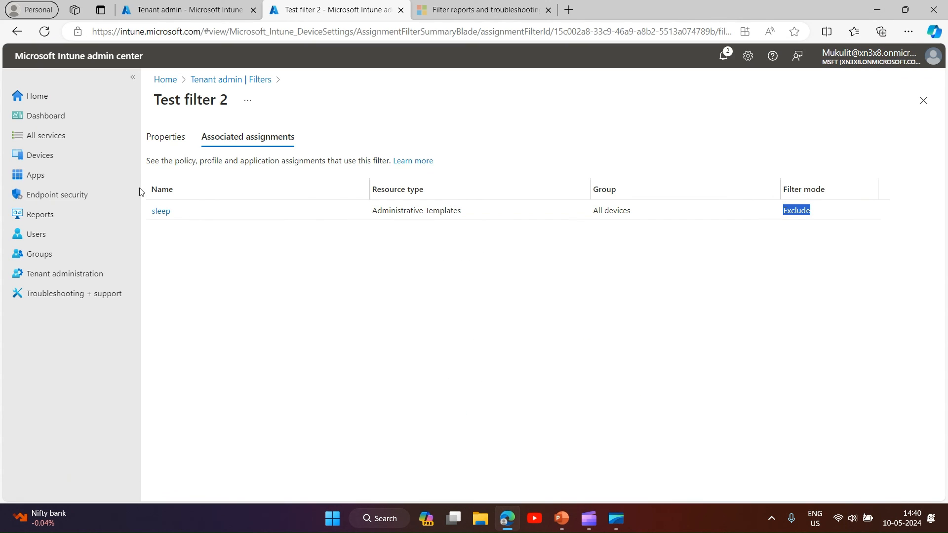
- Open the filter evaluation details for the sleep policy on the personally owned Windows device and inspect the mode and result
click(59, 158)
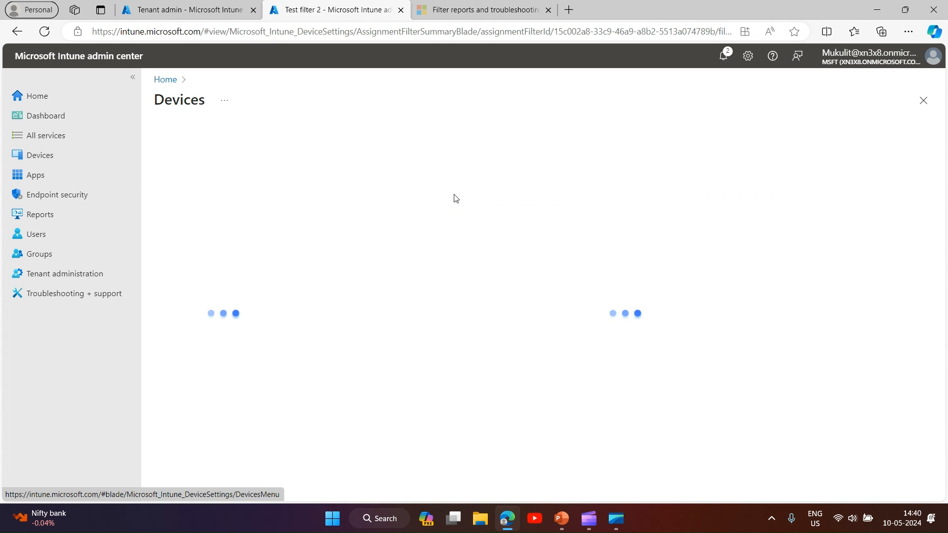
scroll(302, 278, down, 2)
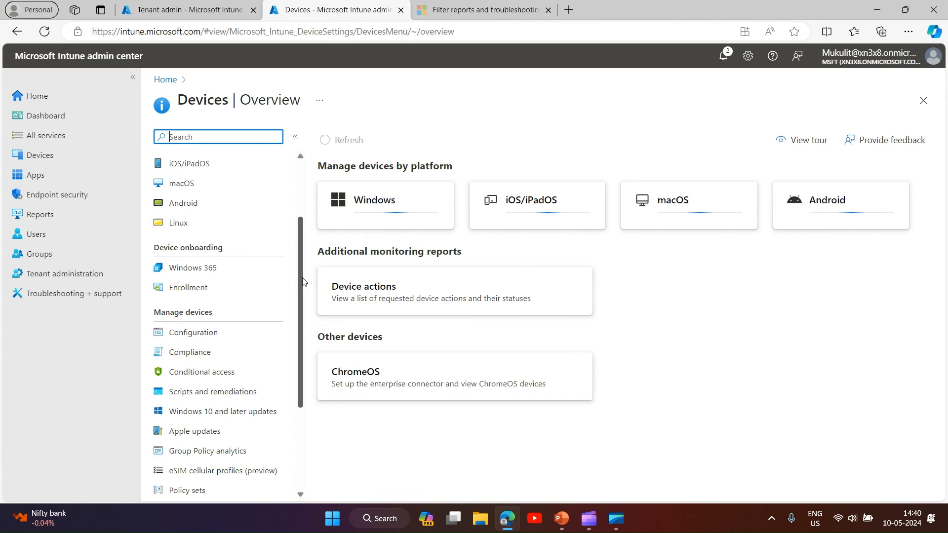
scroll(303, 282, down, 3)
scroll(299, 291, up, 5)
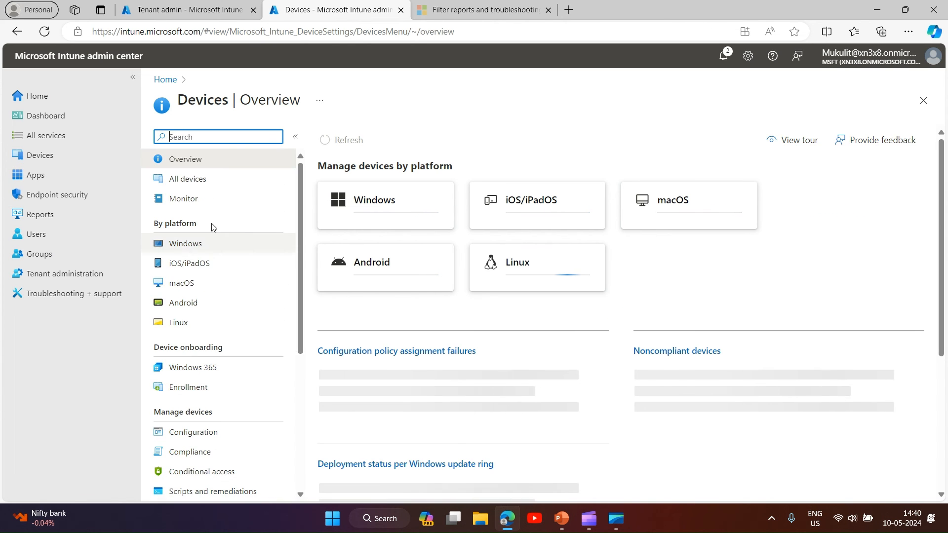
click(194, 244)
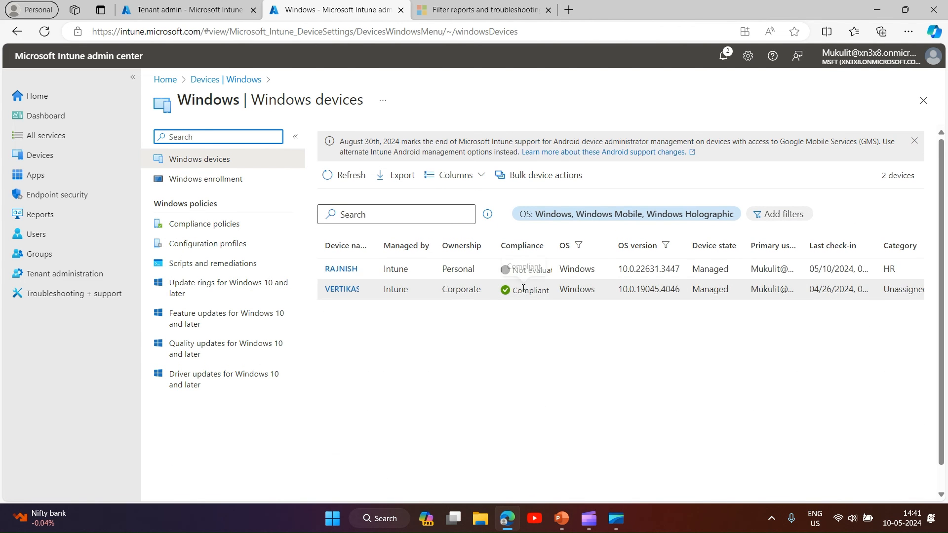
click(342, 269)
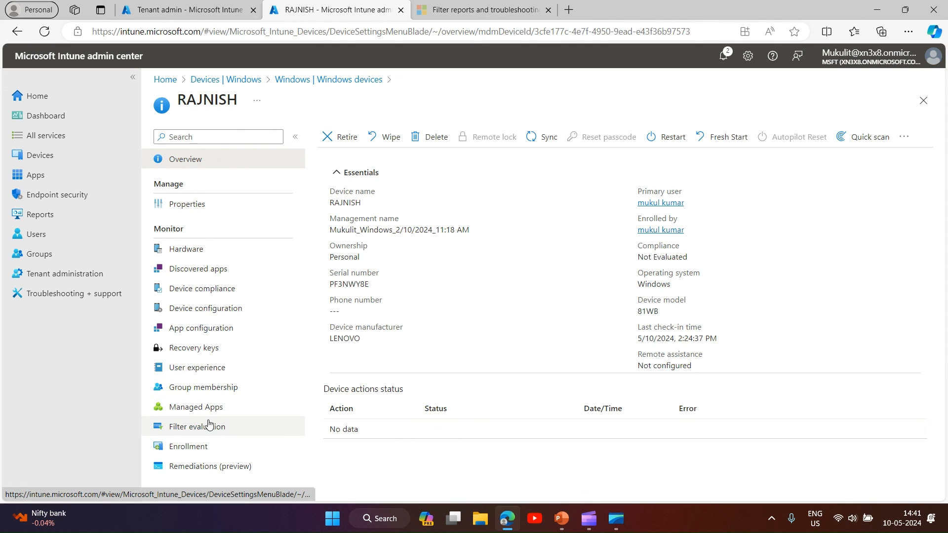
click(207, 425)
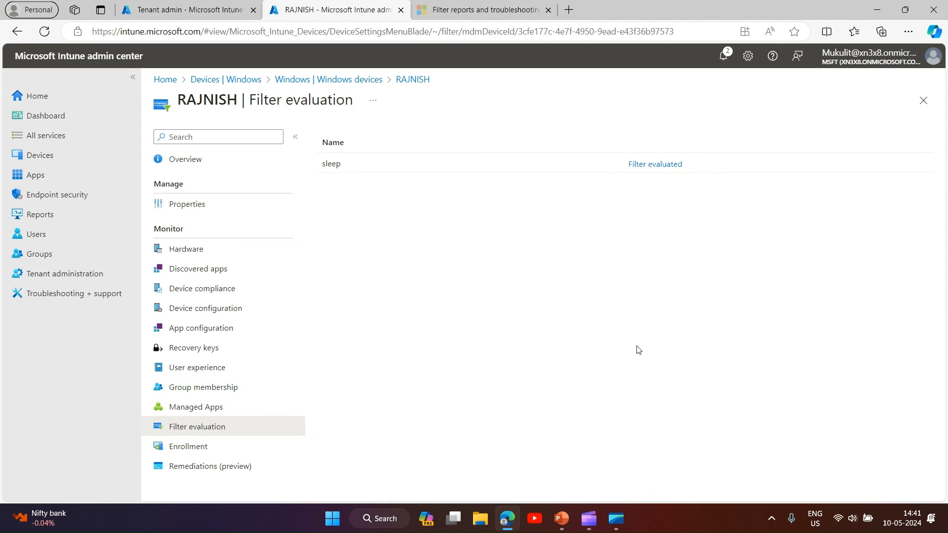
click(664, 165)
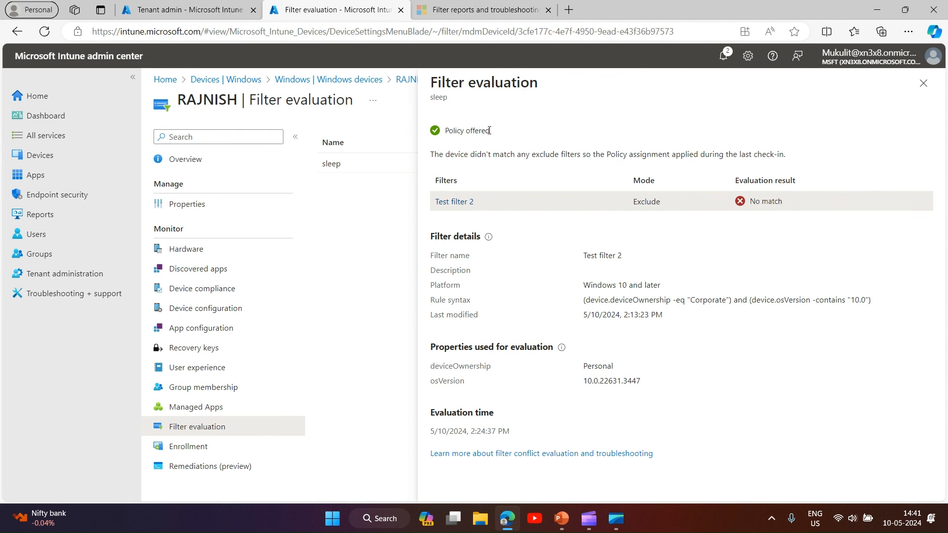
double_click(643, 203)
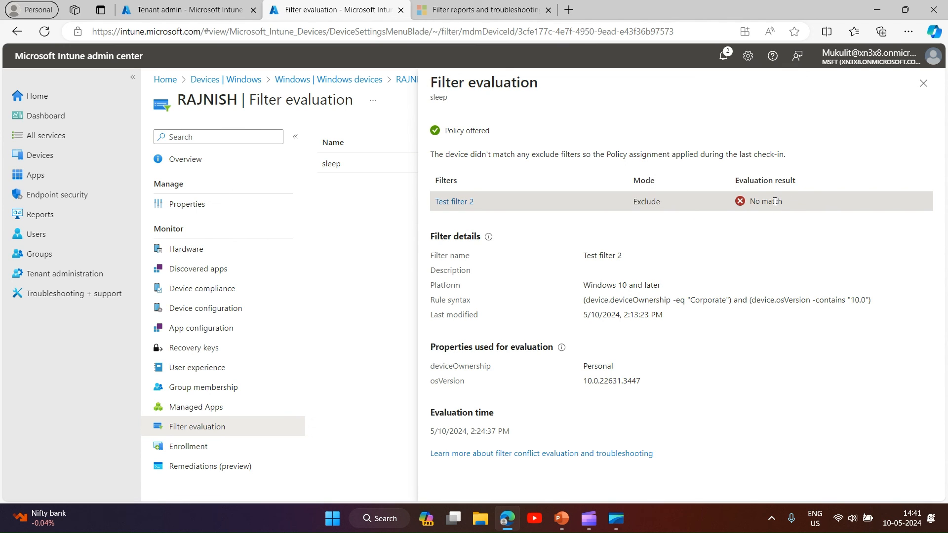
double_click(774, 203)
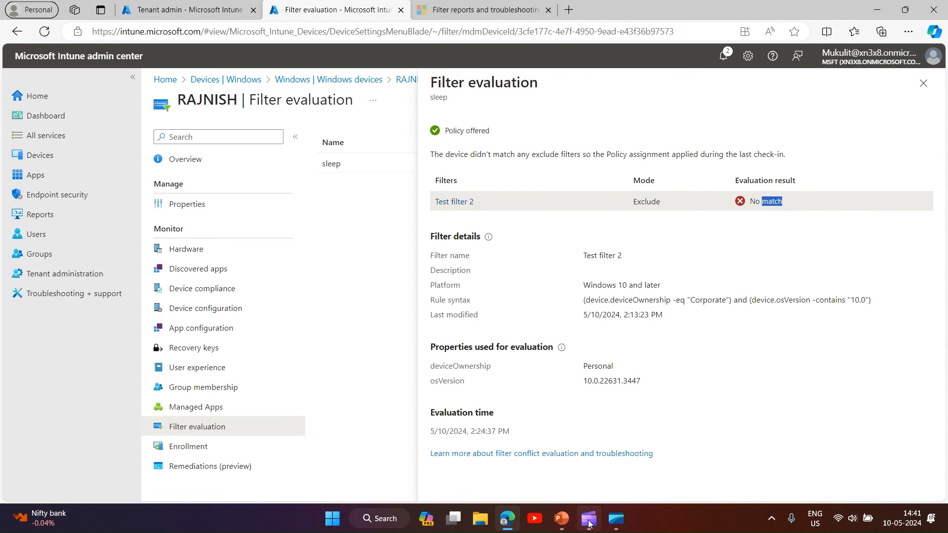
- Switch to the presentation and view the filter mode results table slide
click(563, 520)
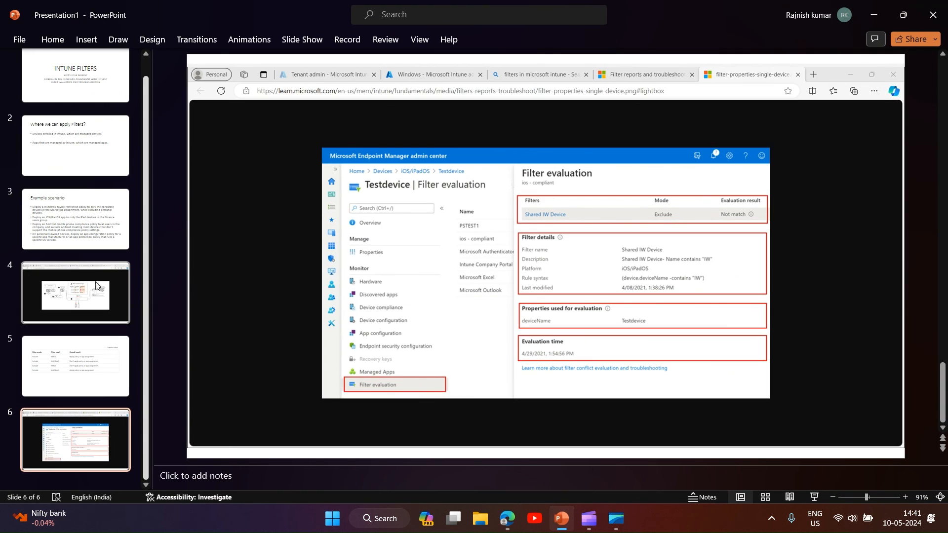
click(76, 366)
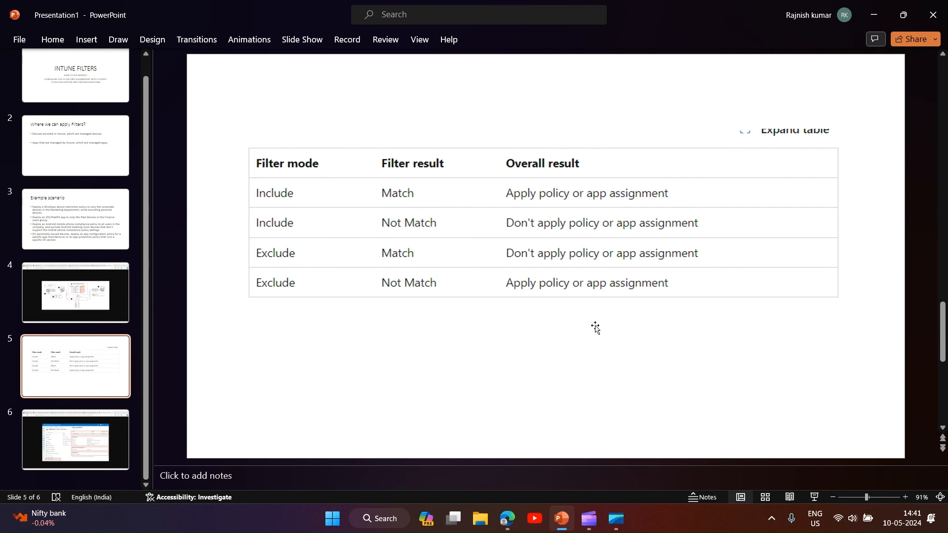